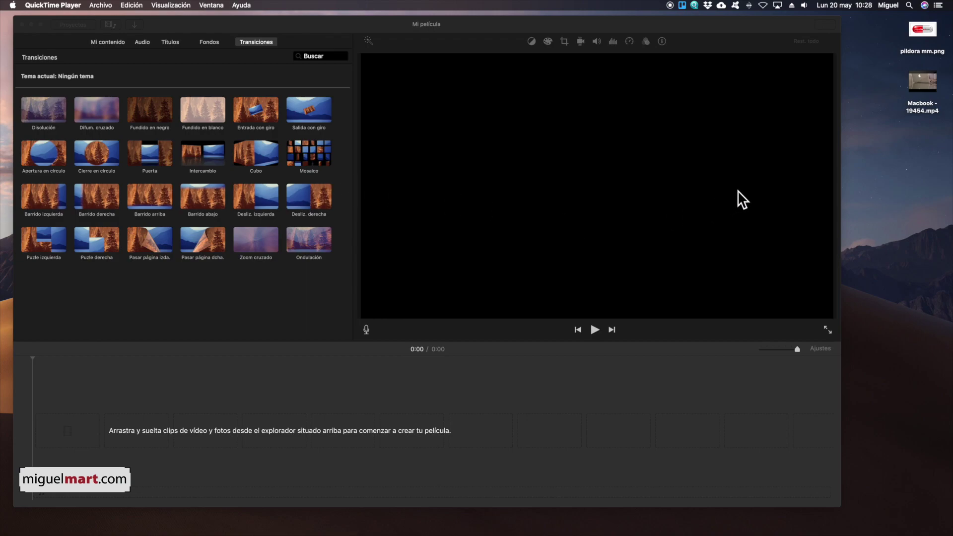
Preview the pildora mm.png logo image on the desktop and open it in Photoshop
left_click(927, 28)
key("space")
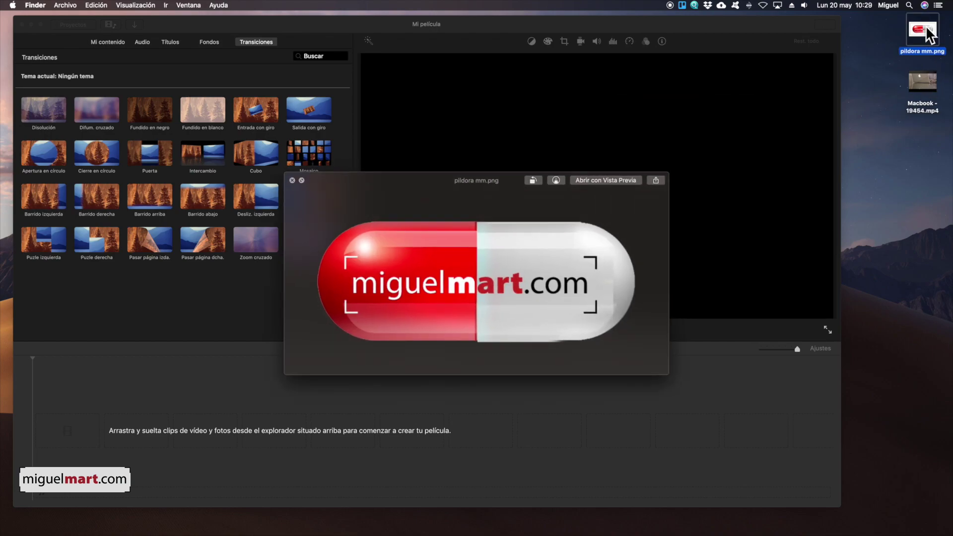
key("space")
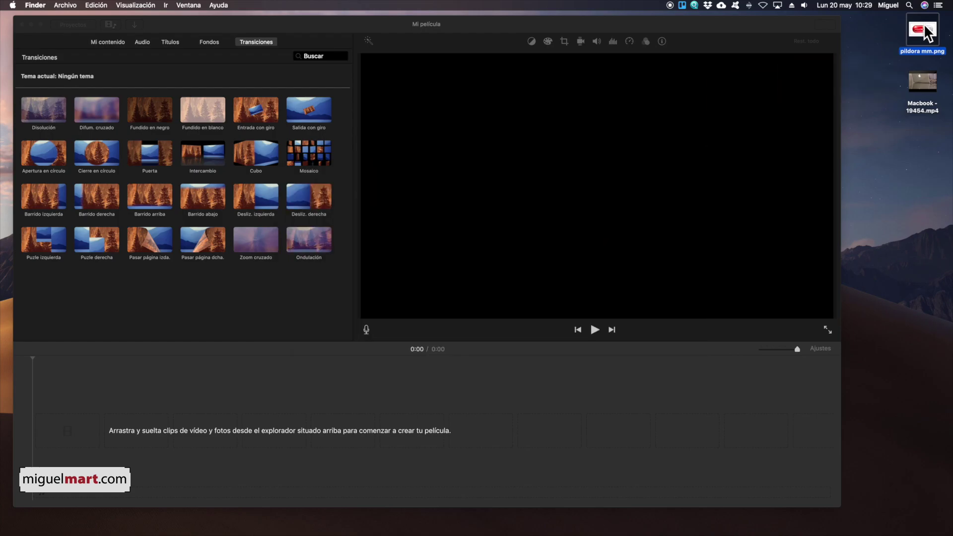
left_click_drag(925, 28, 501, 516)
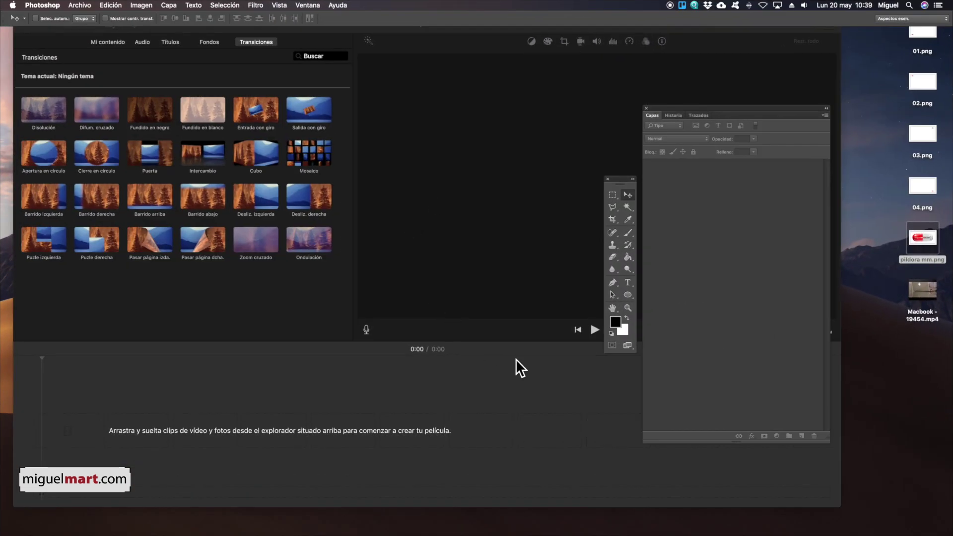
Switch back to iMovie and add the Macbook - 19454.mp4 video to the empty timeline
left_click(607, 397)
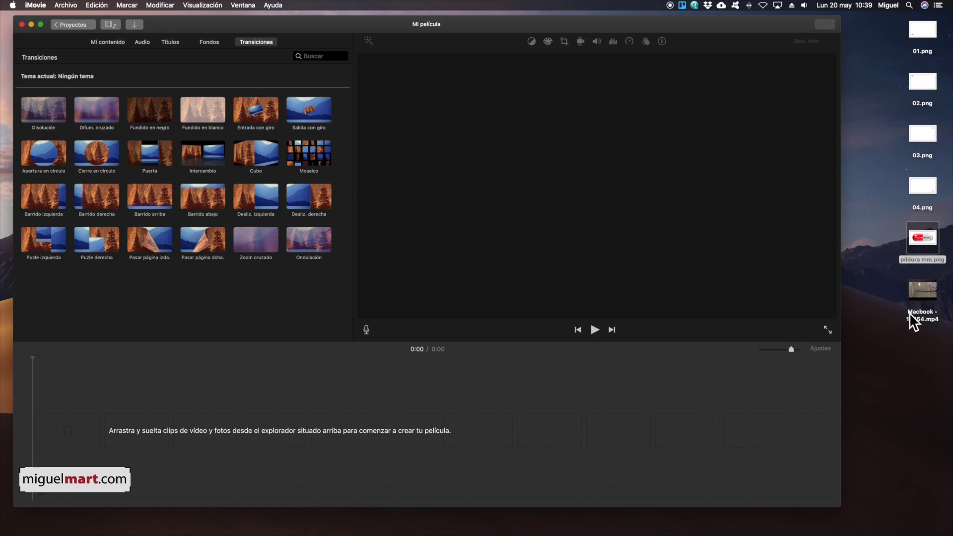
mouse_move(932, 289)
left_click_drag(933, 290, 90, 434)
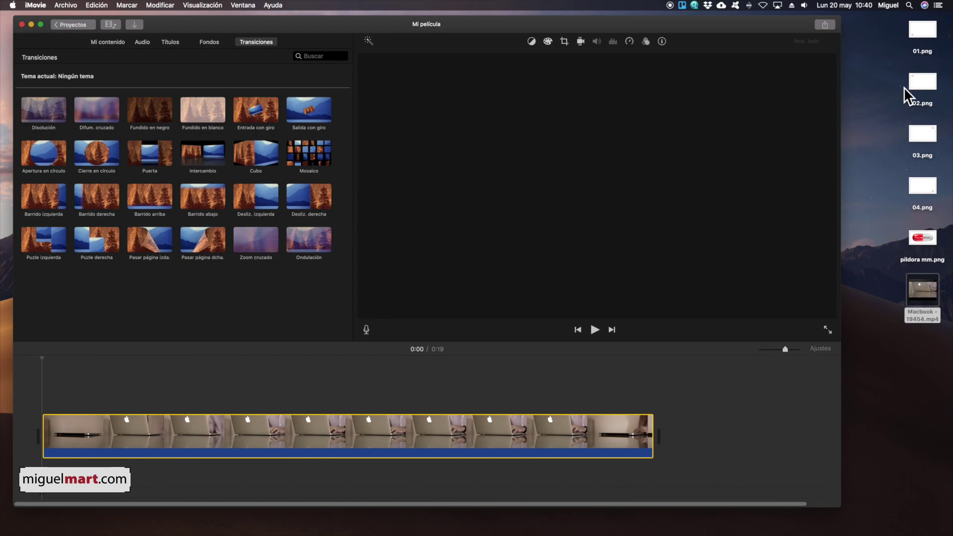
Place 01.png as an overlay above the video near its start and select the overlay clip
left_click_drag(920, 30, 78, 396)
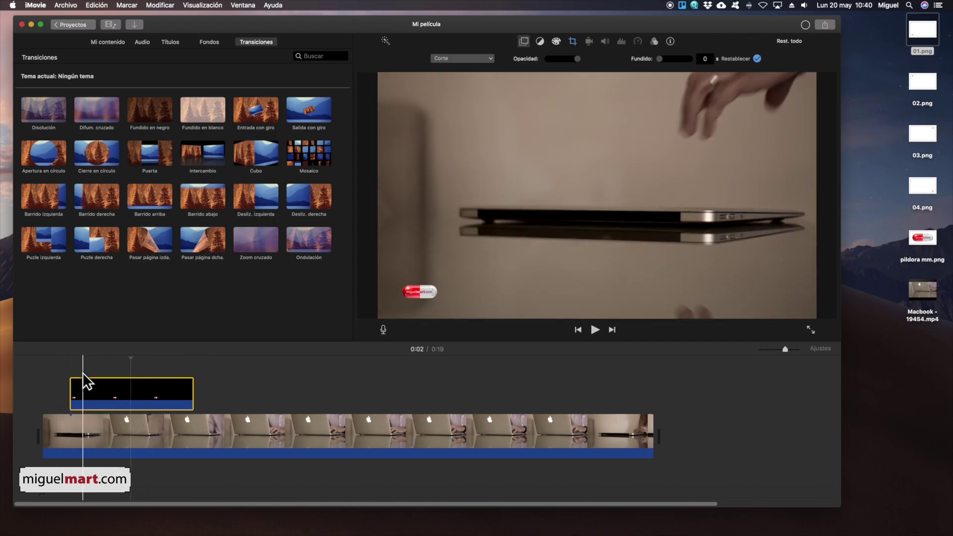
left_click(139, 400)
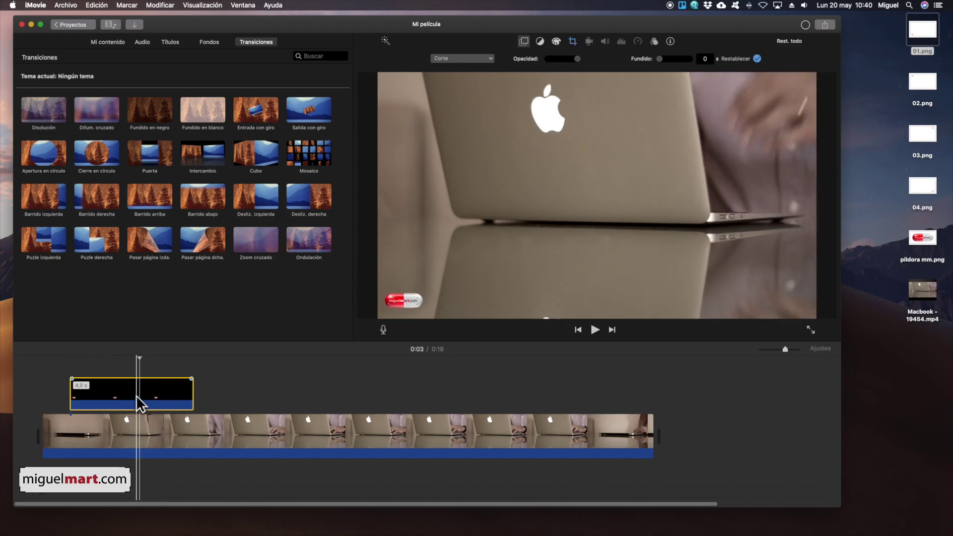
left_click(169, 436)
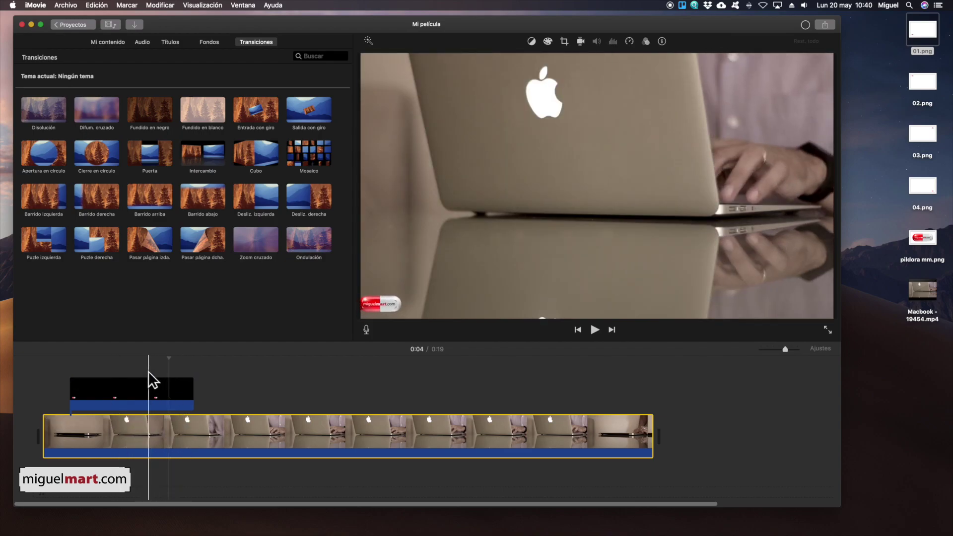
left_click(146, 386)
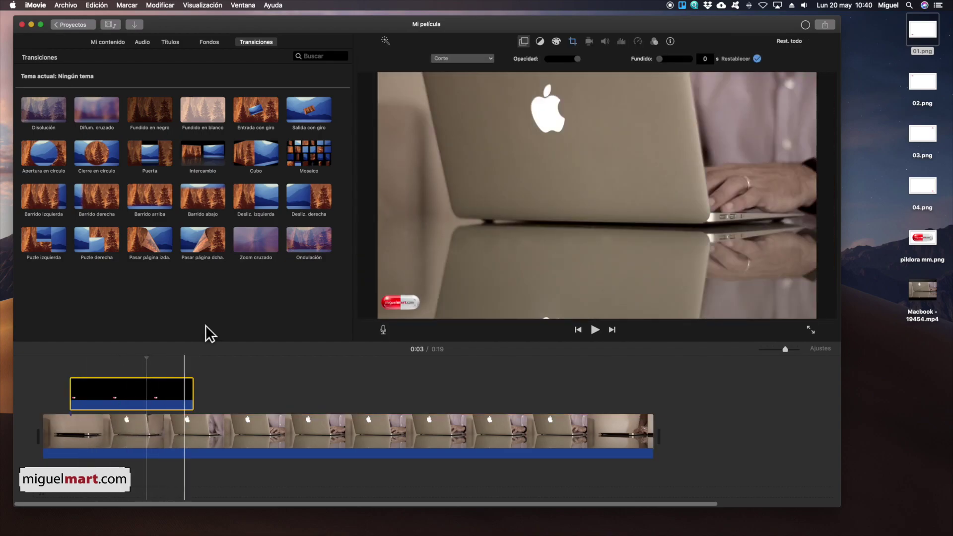
Change the 01.png overlay's crop style from Ken Burns to Ajustar and apply it
left_click(573, 41)
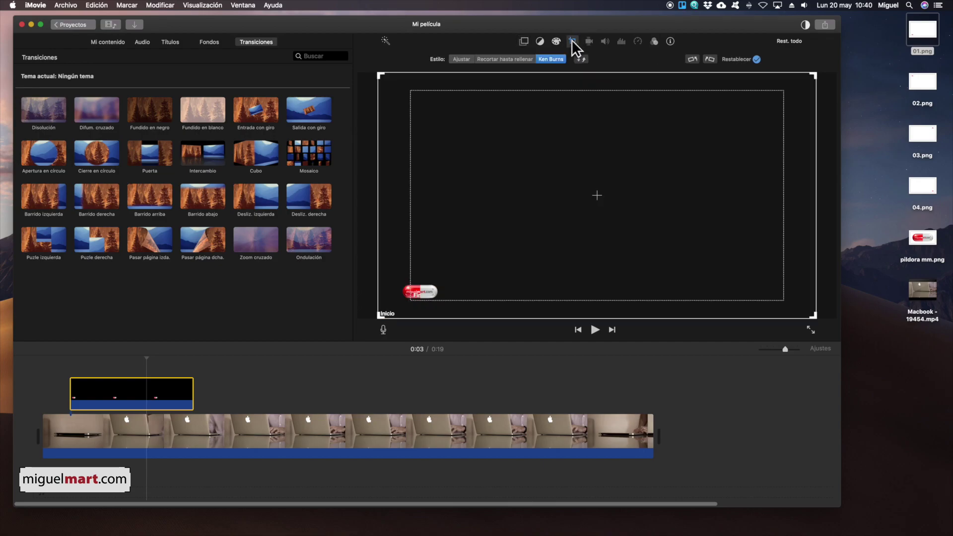
left_click(462, 59)
left_click(550, 60)
left_click(462, 60)
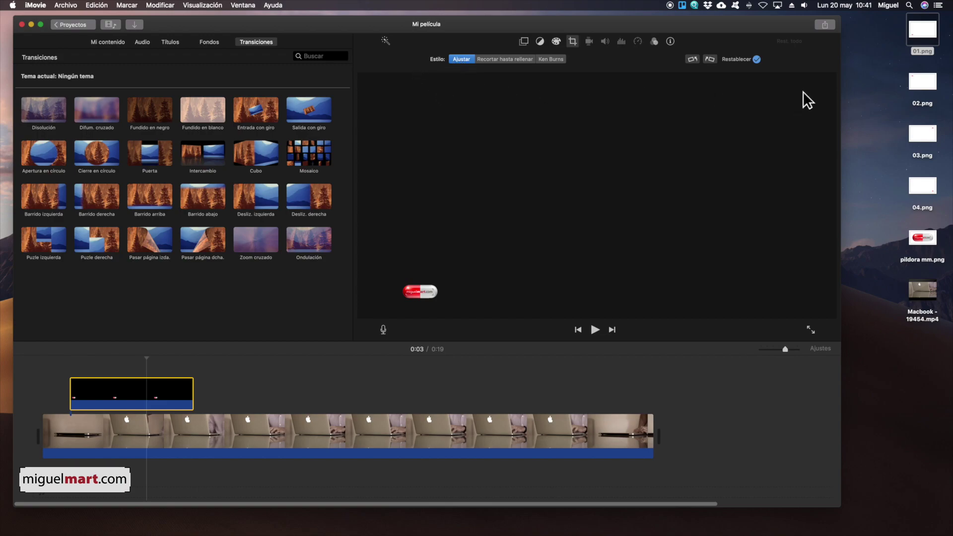
left_click(757, 58)
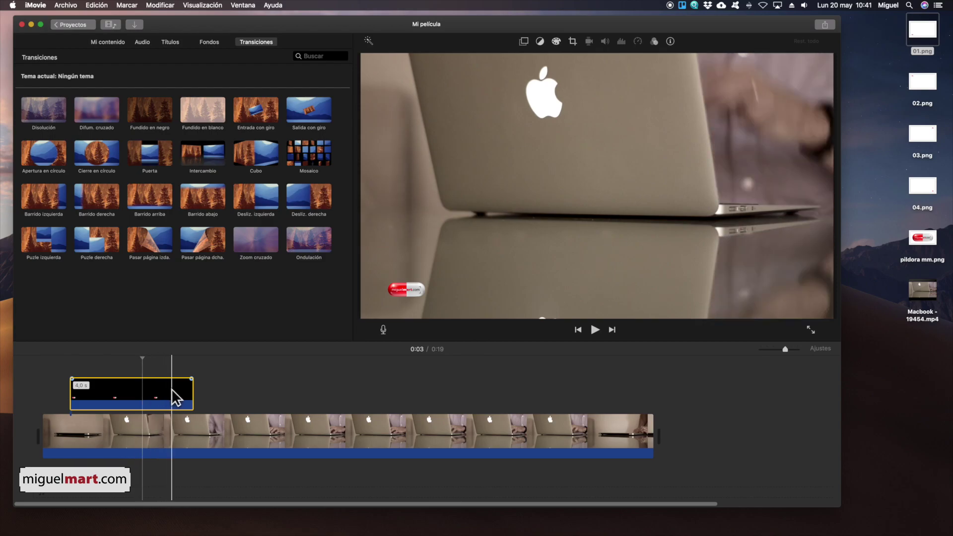
Extend the 01.png overlay to 18.5 s, almost to the video's end, and add a fade at its start and end
left_click_drag(192, 393, 640, 394)
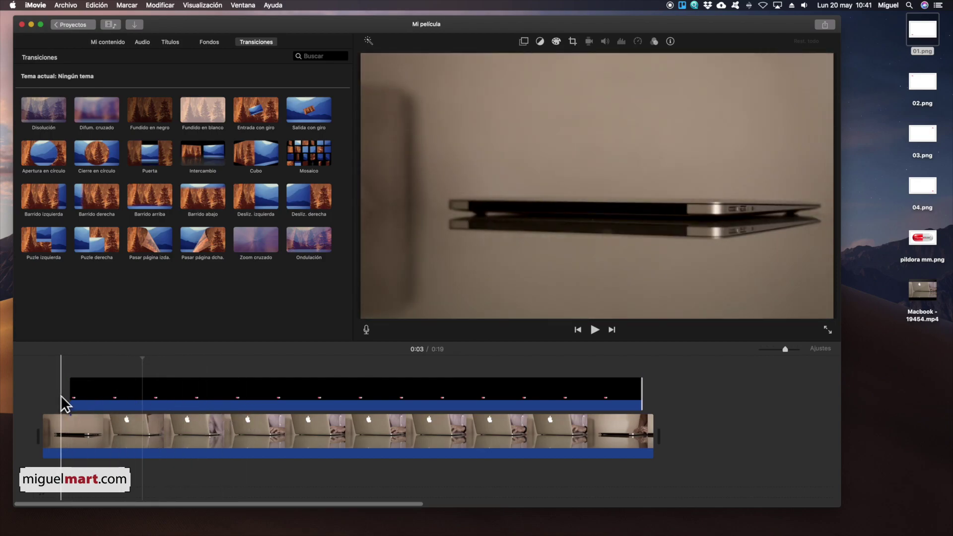
left_click(151, 391)
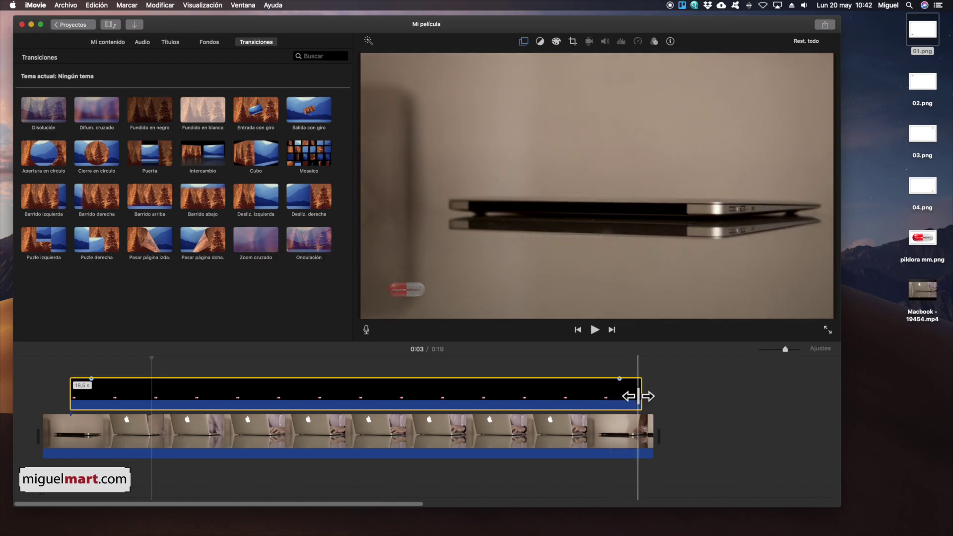
left_click(528, 395)
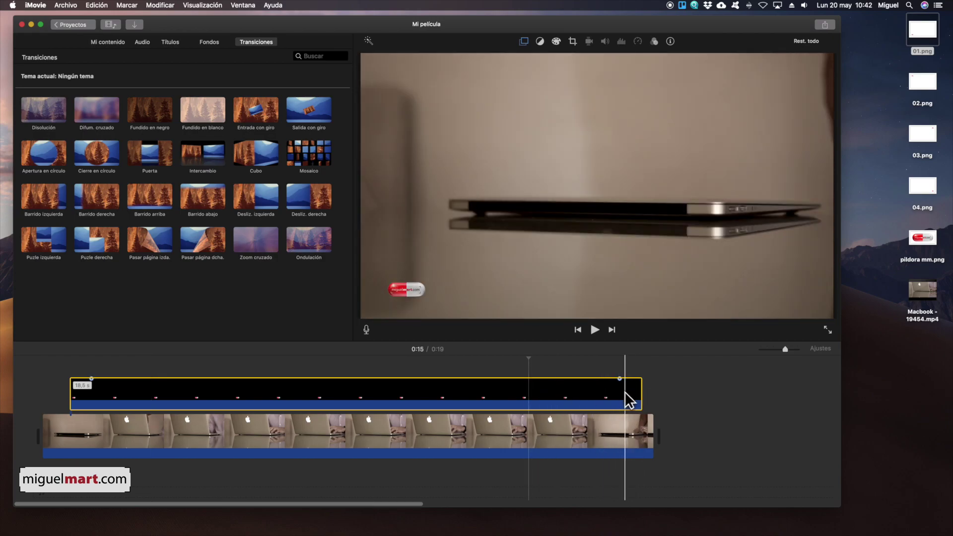
Shorten the 01.png overlay to the video's first seconds and place 02.png, 03.png and 04.png in sequence after it
left_click_drag(642, 395, 144, 395)
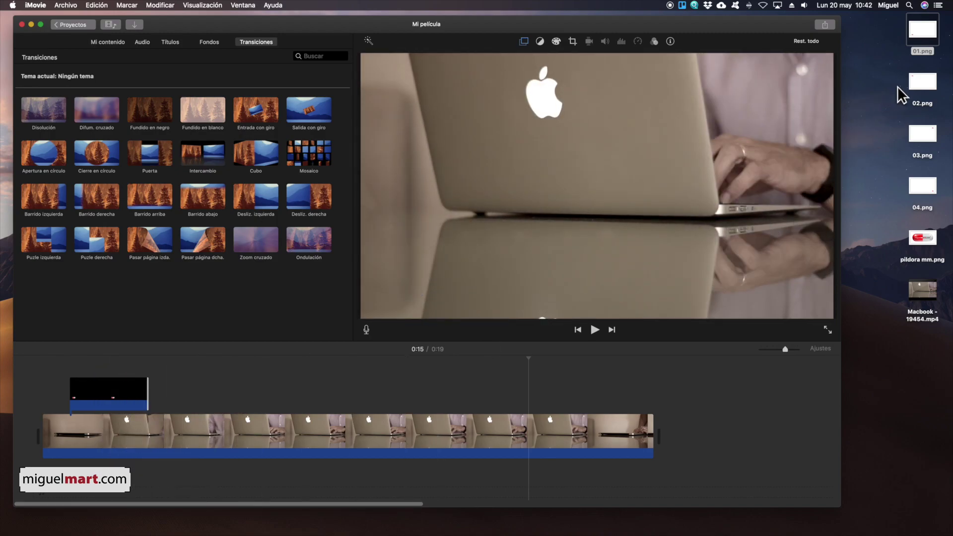
left_click_drag(739, 187, 170, 391)
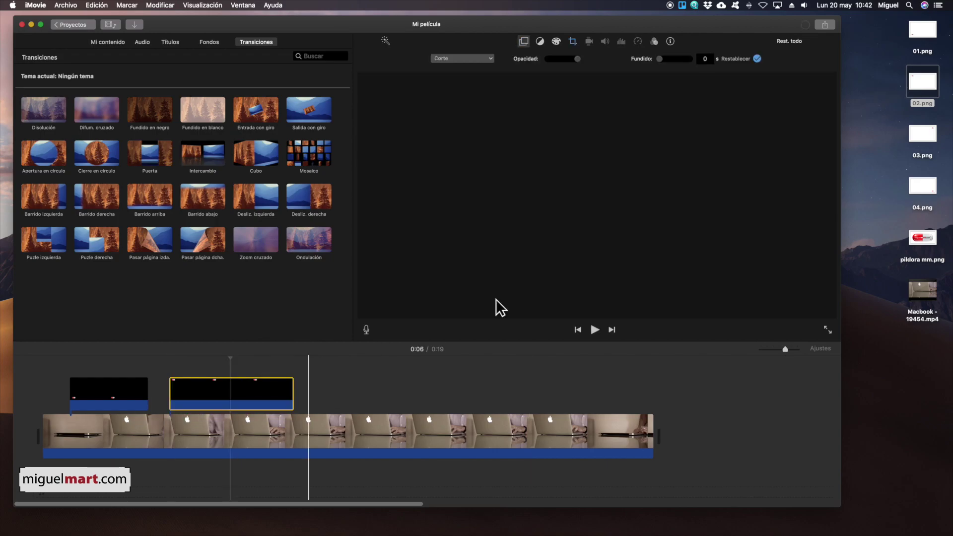
left_click(933, 135)
left_click_drag(933, 134, 306, 395)
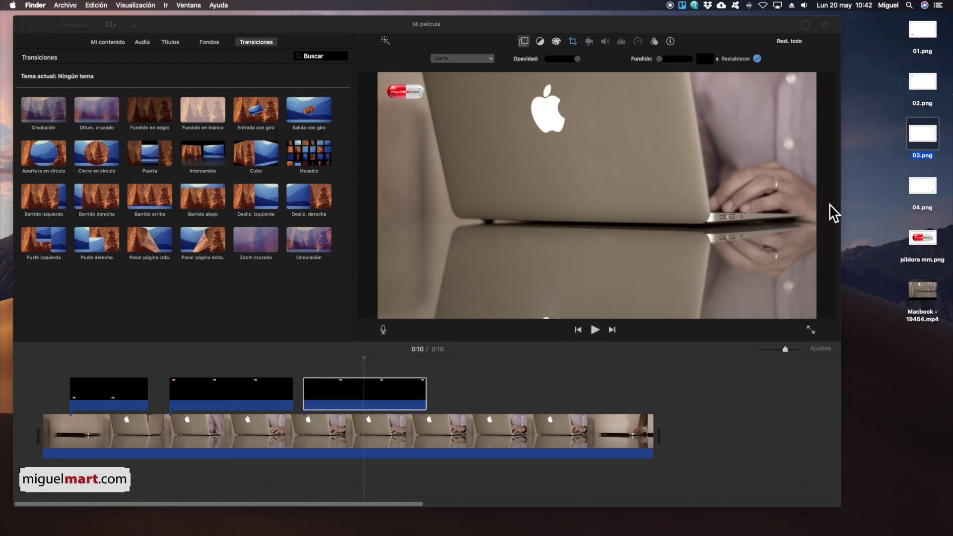
left_click(930, 197)
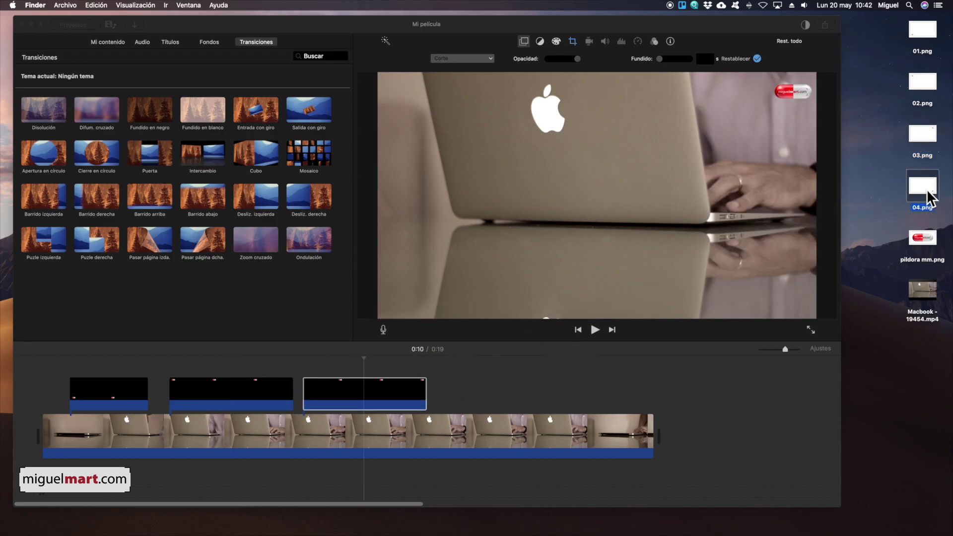
left_click_drag(929, 195, 449, 396)
left_click(510, 394)
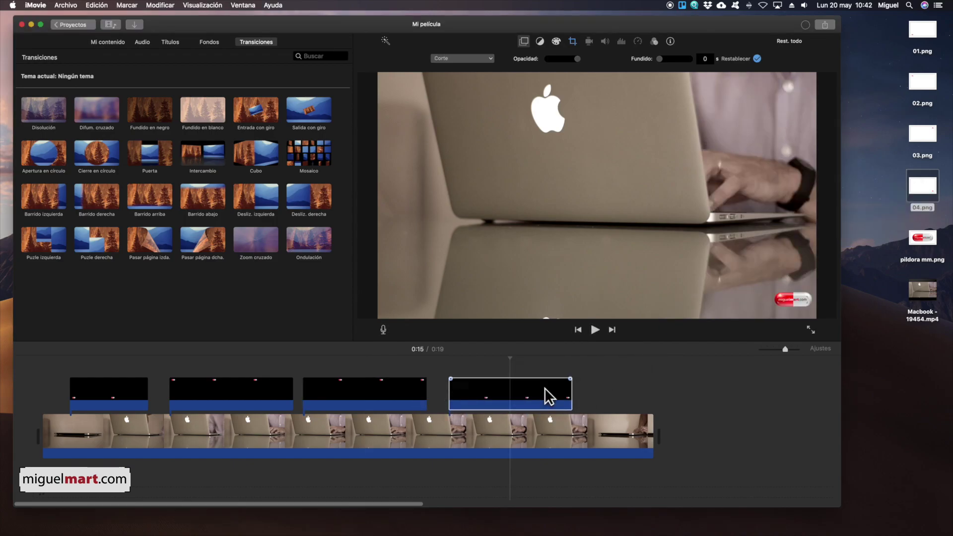
Move and stretch the four logo overlays so they sit end to end above nearly the whole video
left_click_drag(539, 395, 498, 395)
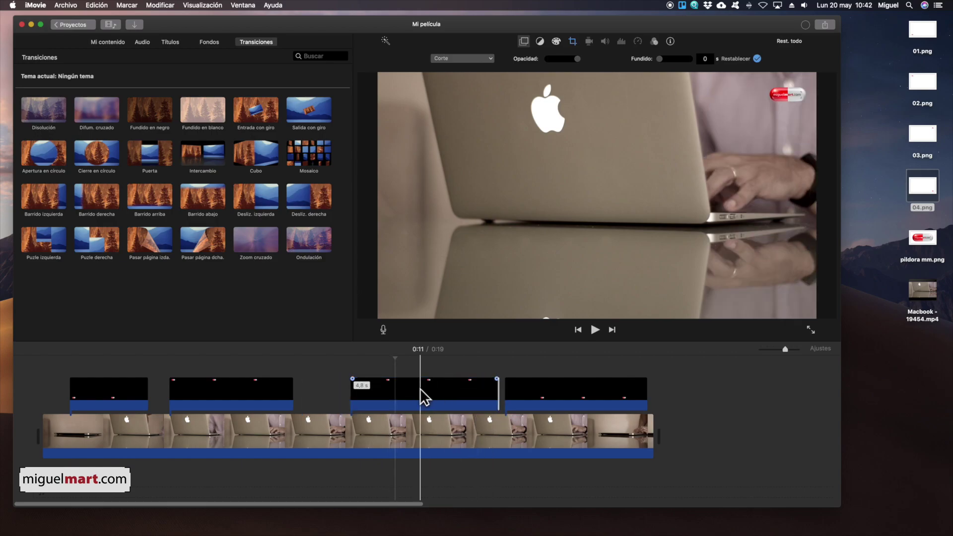
left_click(107, 401)
left_click_drag(107, 400, 196, 395)
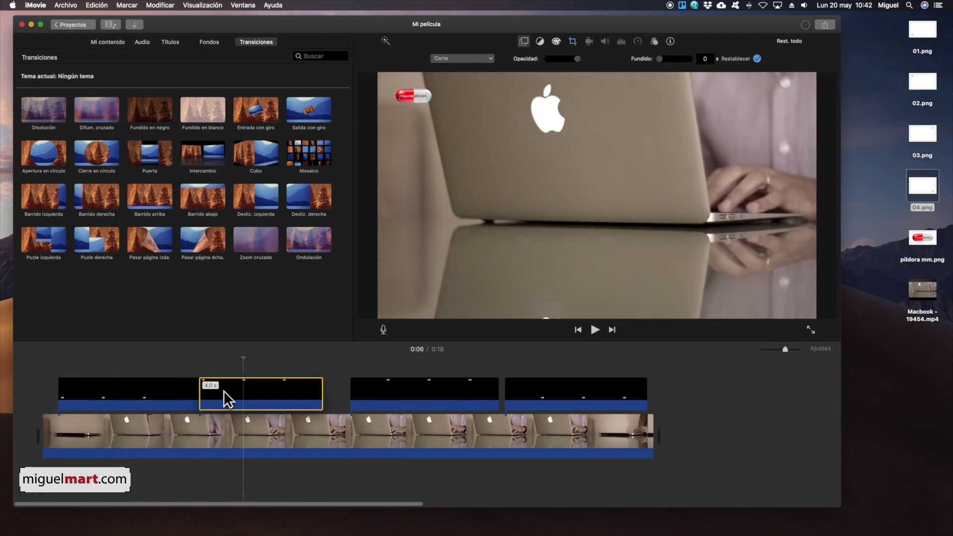
left_click_drag(312, 394, 354, 395)
left_click(420, 397)
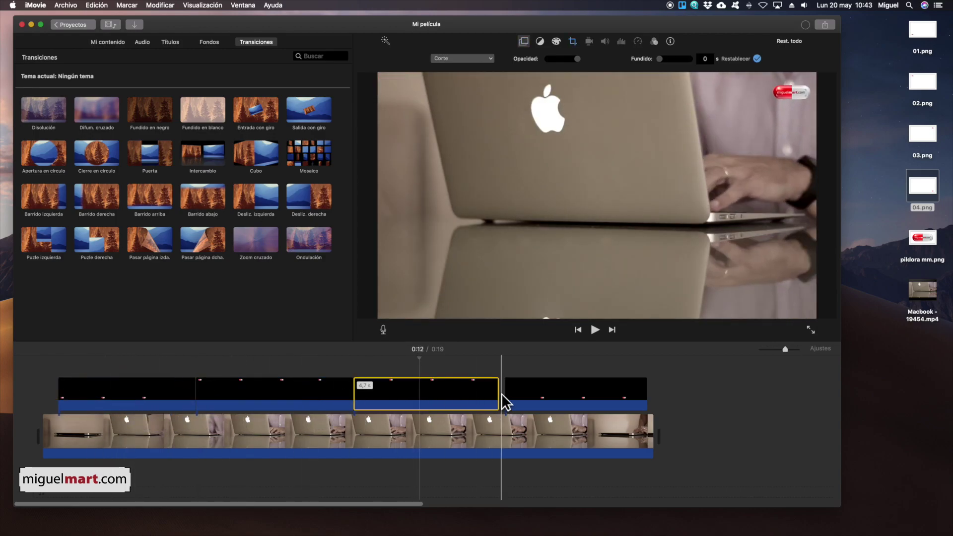
left_click_drag(497, 395, 507, 395)
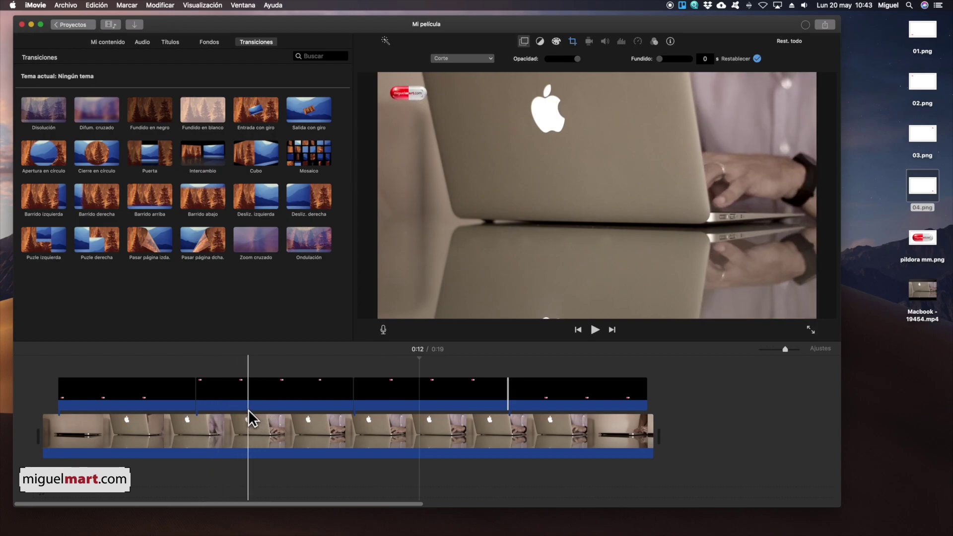
Select the second, third and fourth logo overlays together and apply the Ajustar crop style to them
left_click(270, 392)
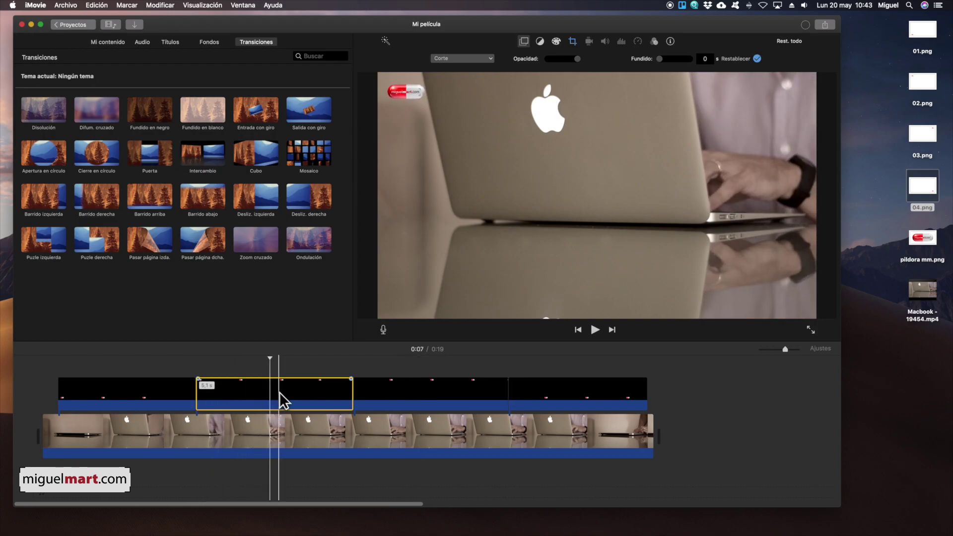
left_click(310, 350)
left_click_drag(313, 364, 568, 392)
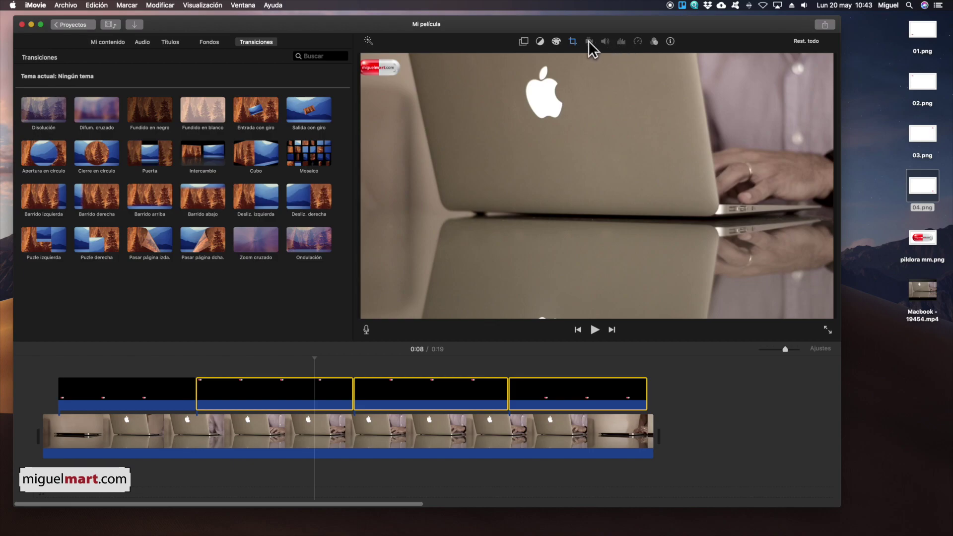
left_click(573, 40)
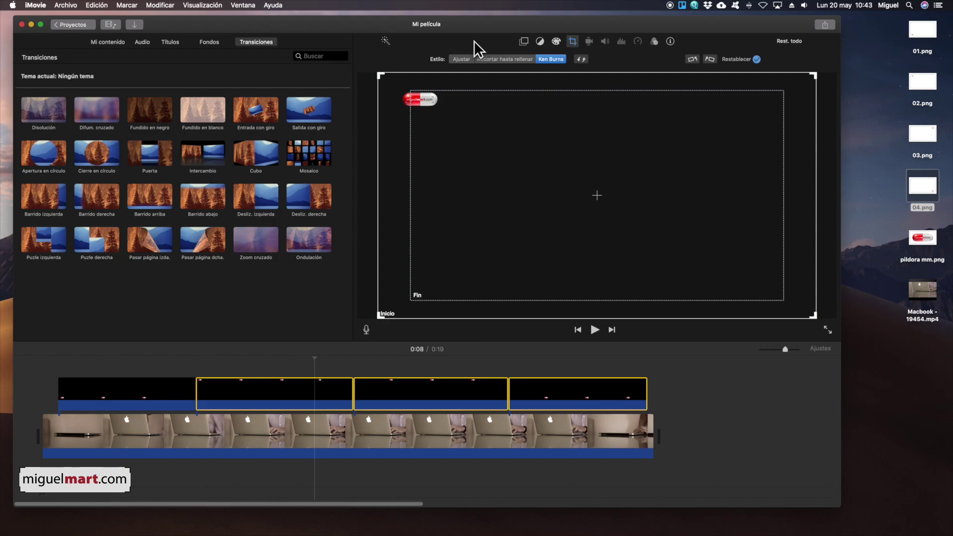
left_click(461, 59)
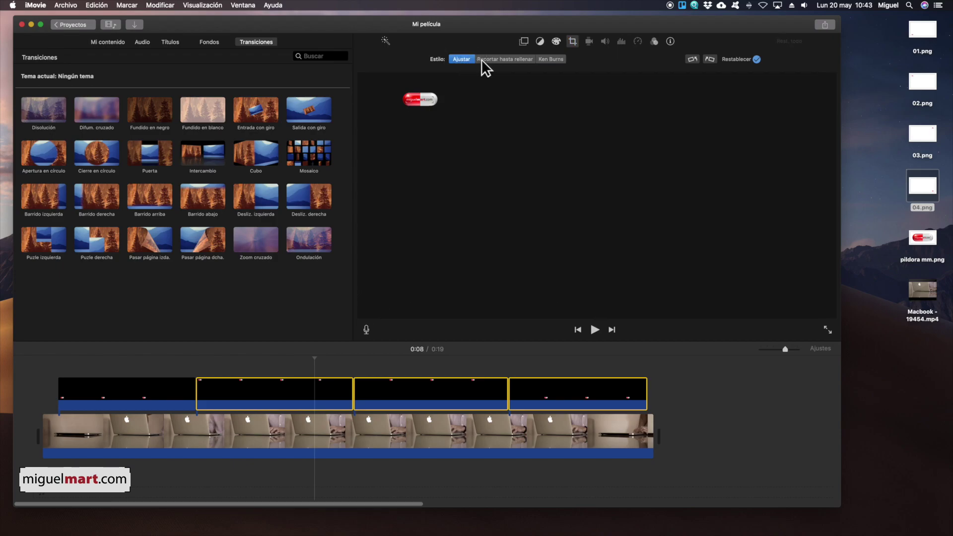
left_click(755, 60)
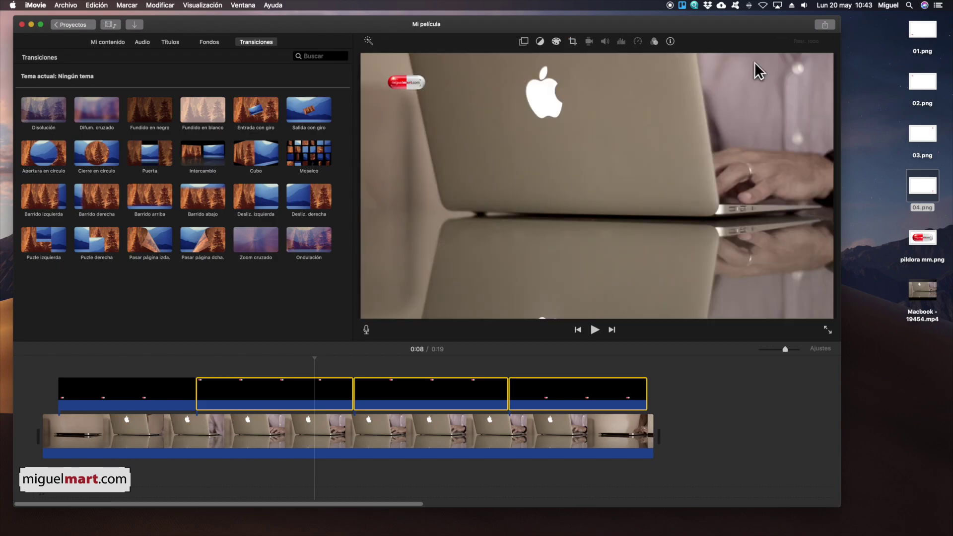
Add short fades at the start and end of the second, third and fourth logo overlays
left_click(148, 395)
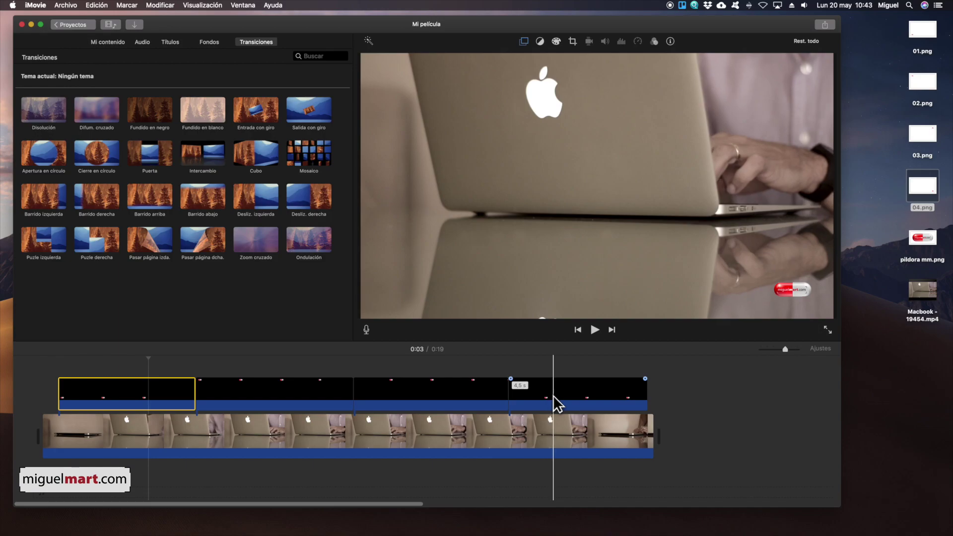
left_click(277, 394)
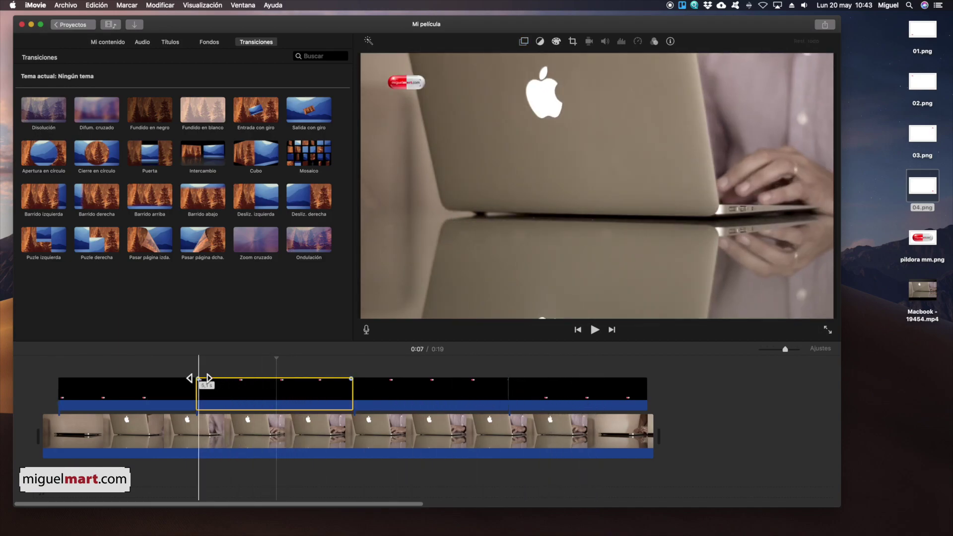
left_click(418, 394)
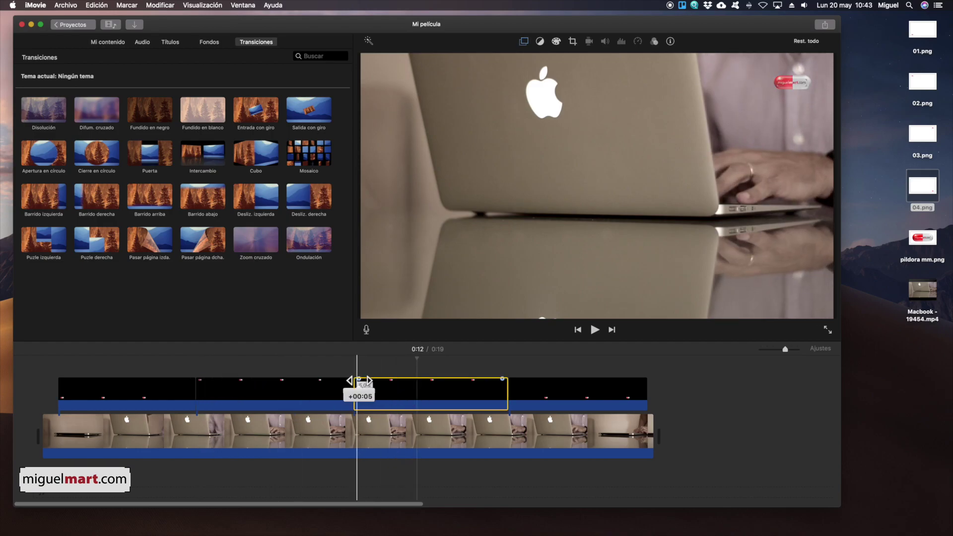
left_click(540, 397)
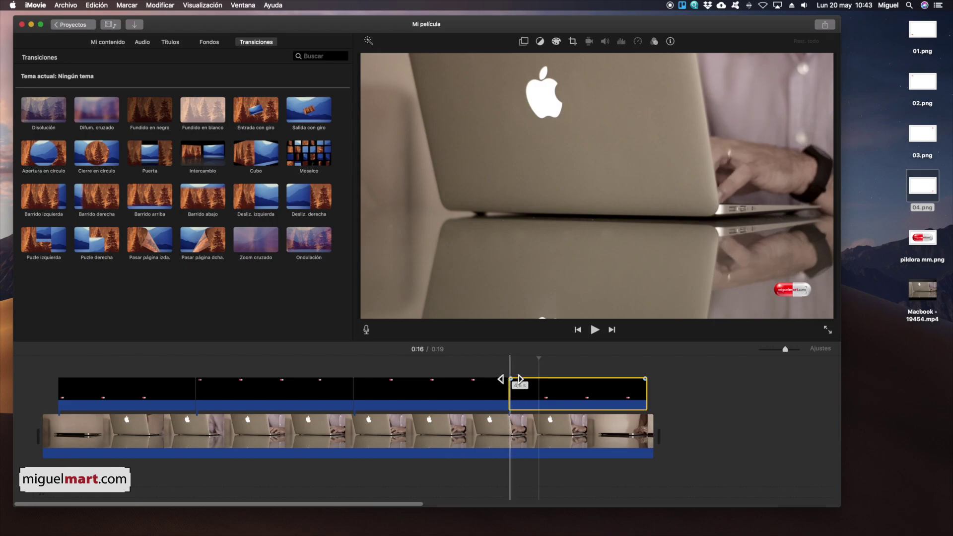
left_click_drag(515, 380, 511, 380)
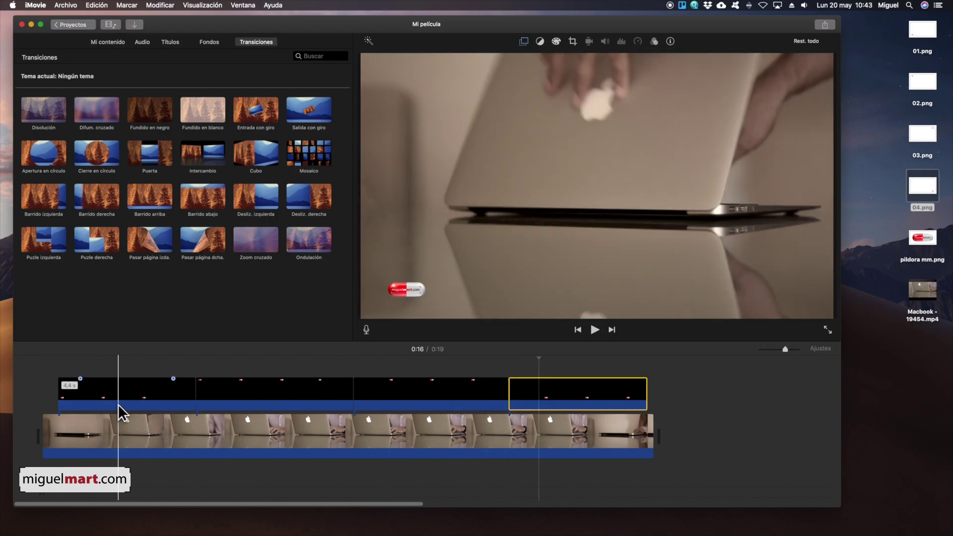
Play the movie from the first logo overlay to the end to check the logo's position changes and fades
left_click(161, 406)
key("space")
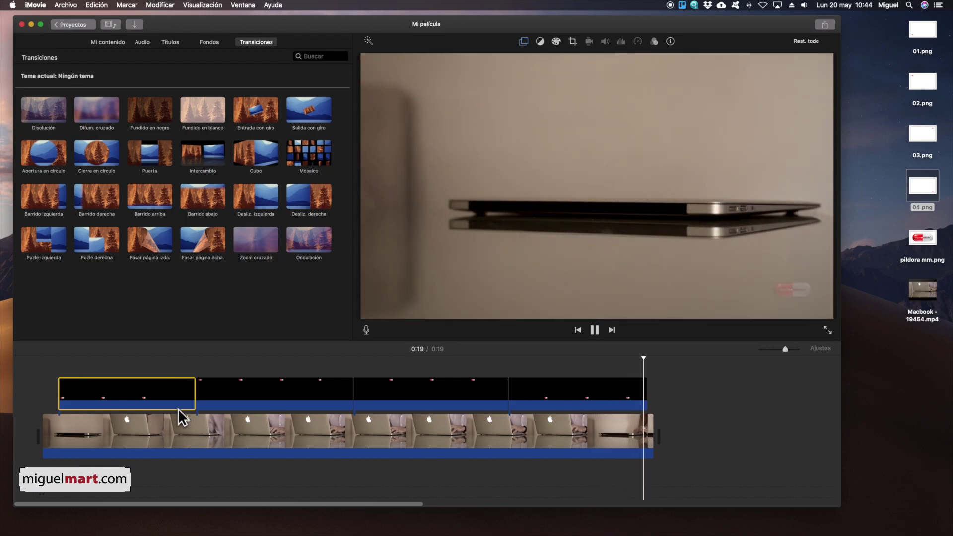
left_click(260, 390)
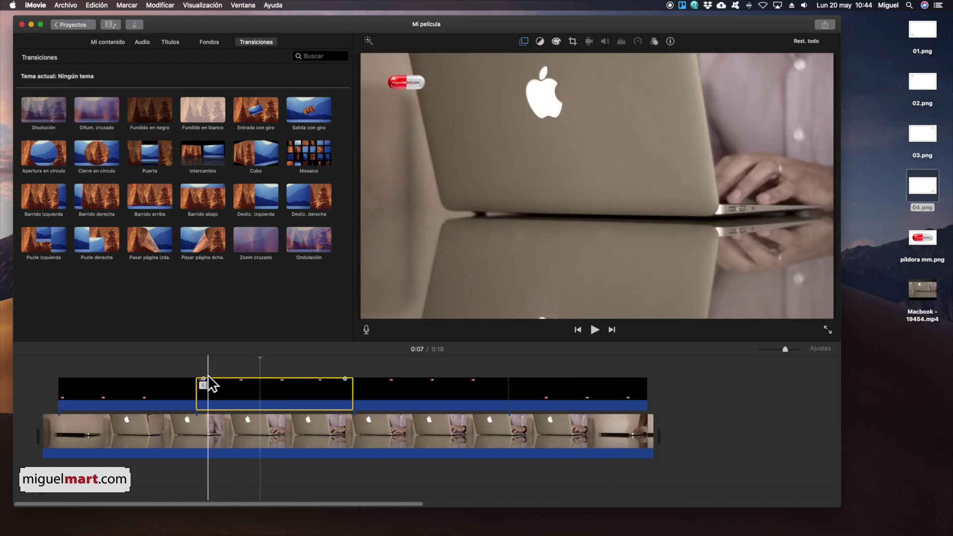